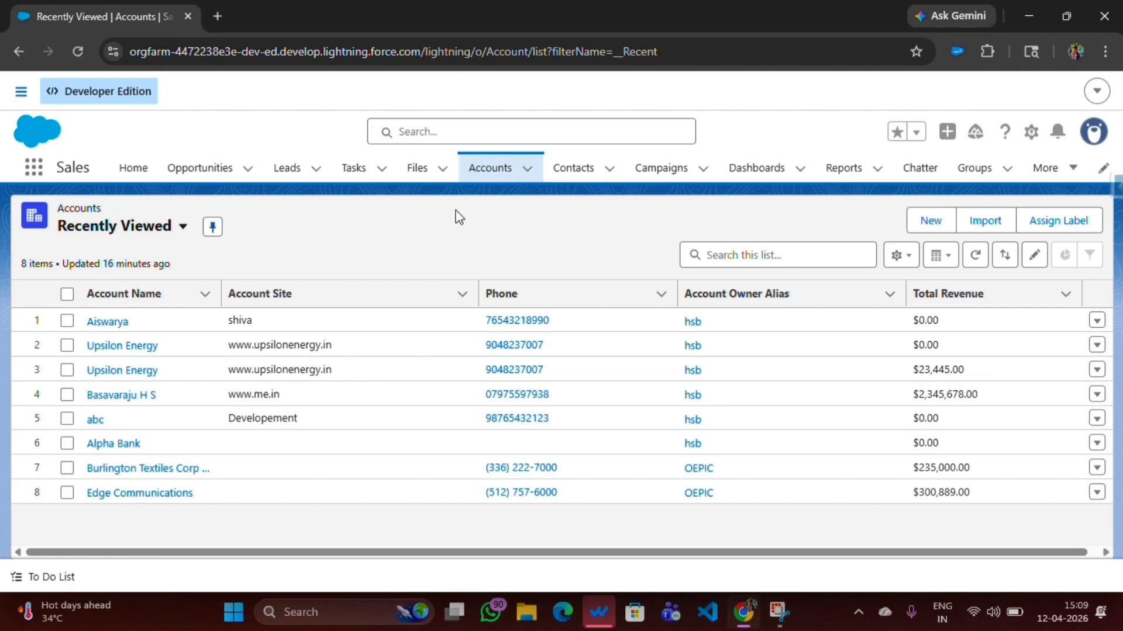
Open Setup and navigate to Permission Sets using the Quick Find search for PERMIS
click(1029, 138)
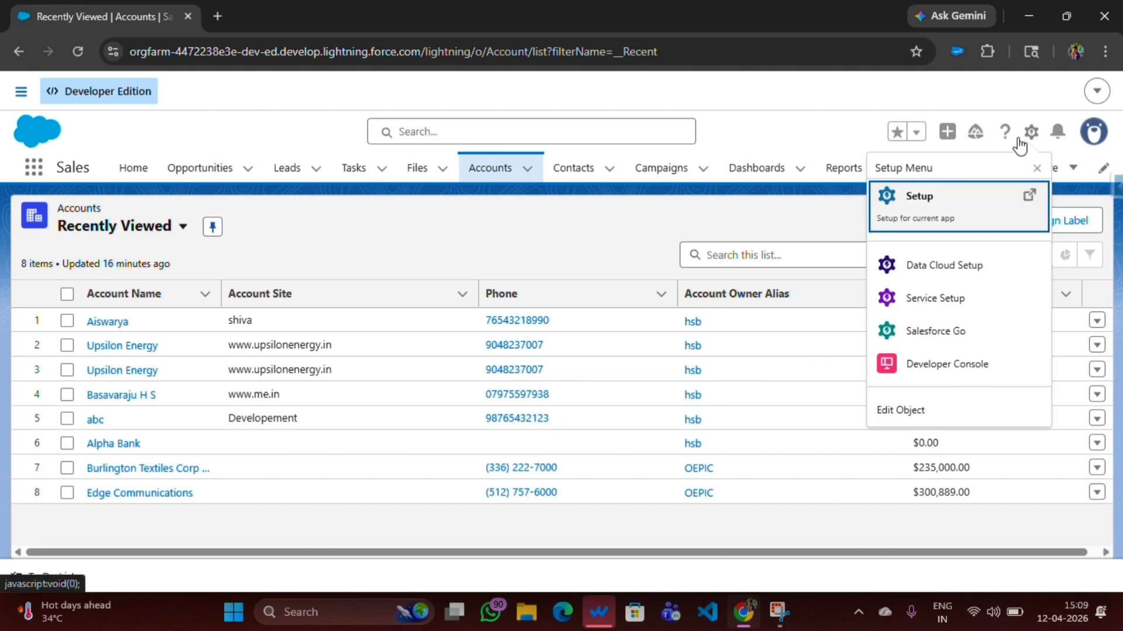
click(921, 214)
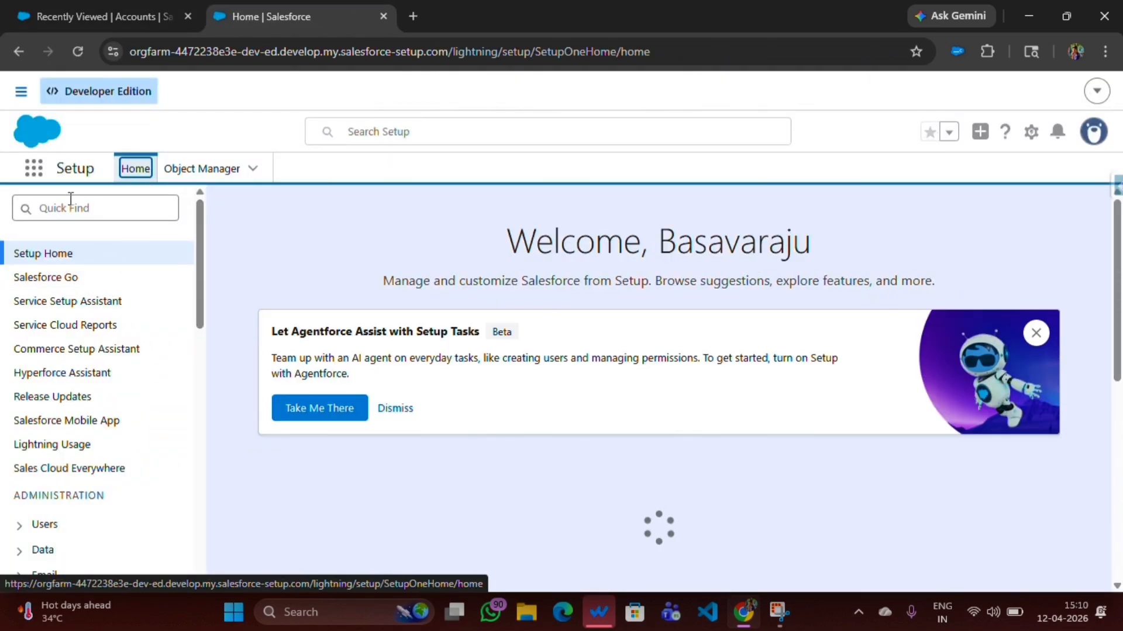
click(70, 203)
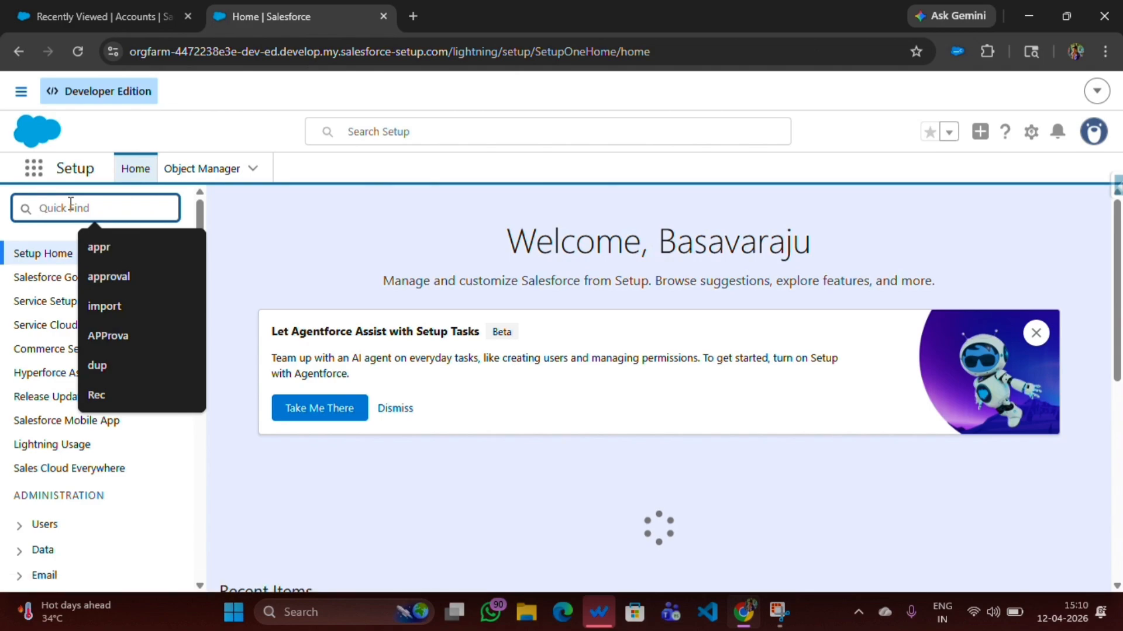
text(PERMI)
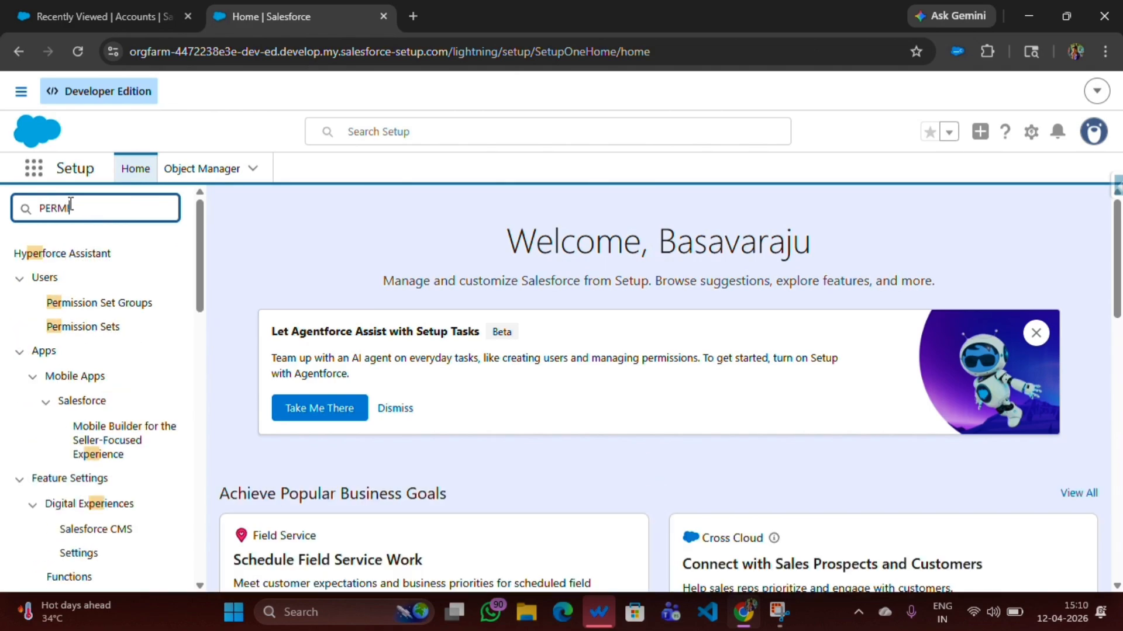
text(S)
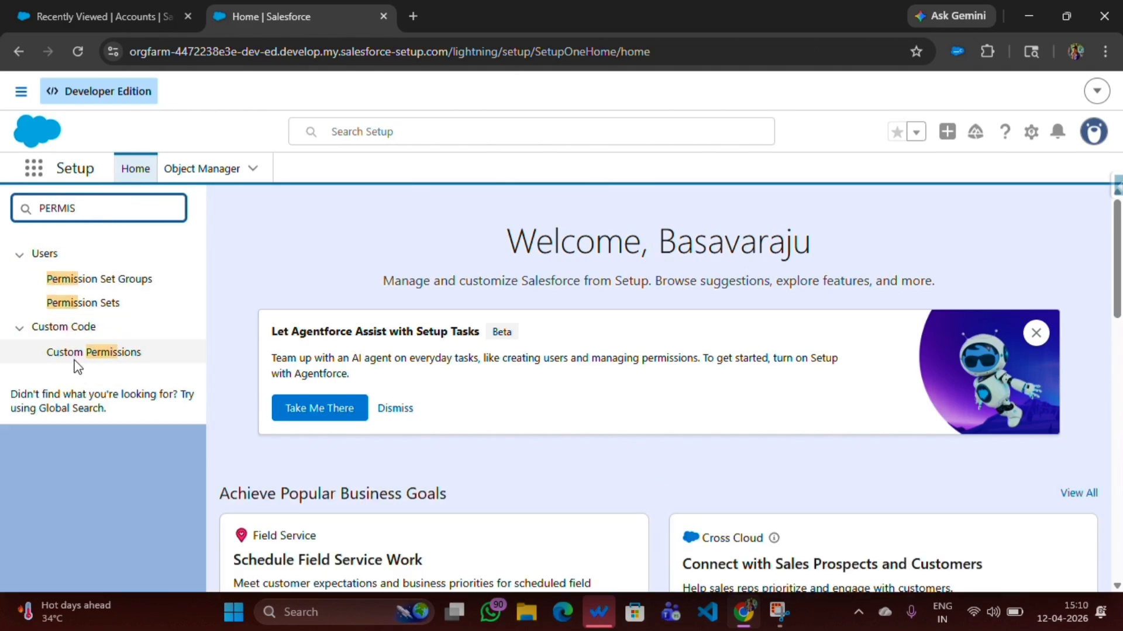
click(73, 309)
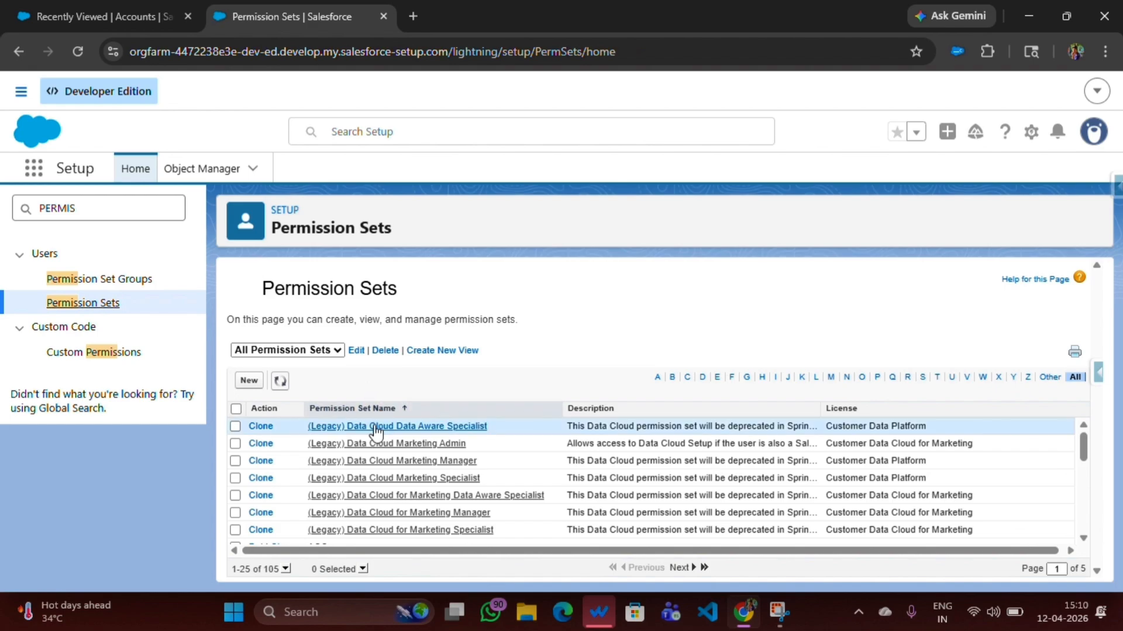
Start a new permission set and label it Additional Permissions
scroll(377, 456, down, 5)
scroll(383, 477, up, 5)
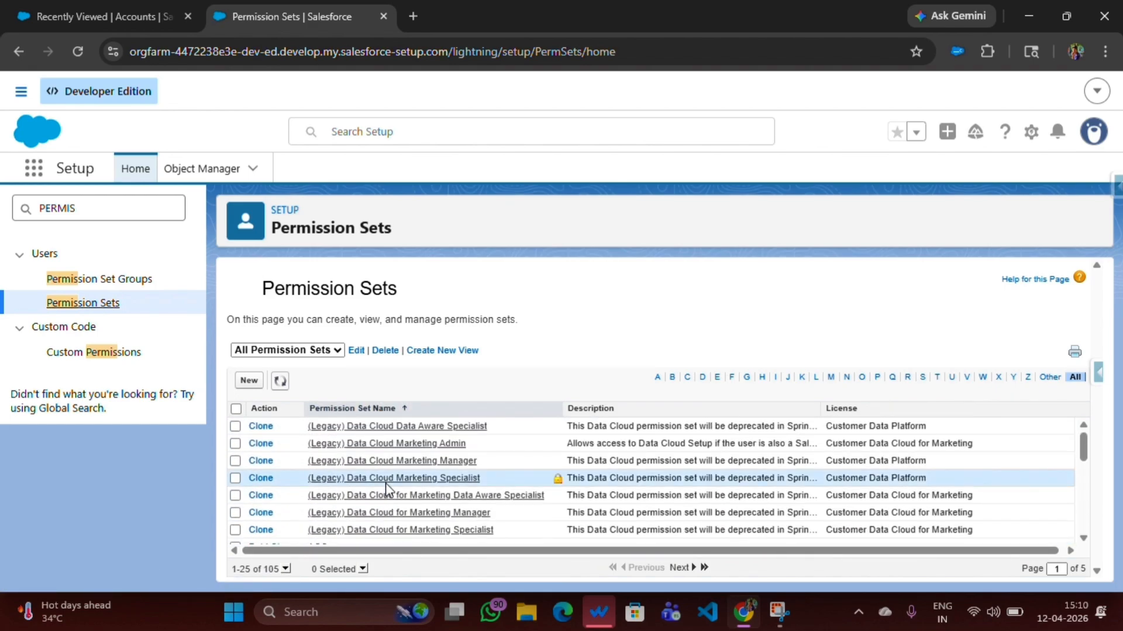
click(249, 381)
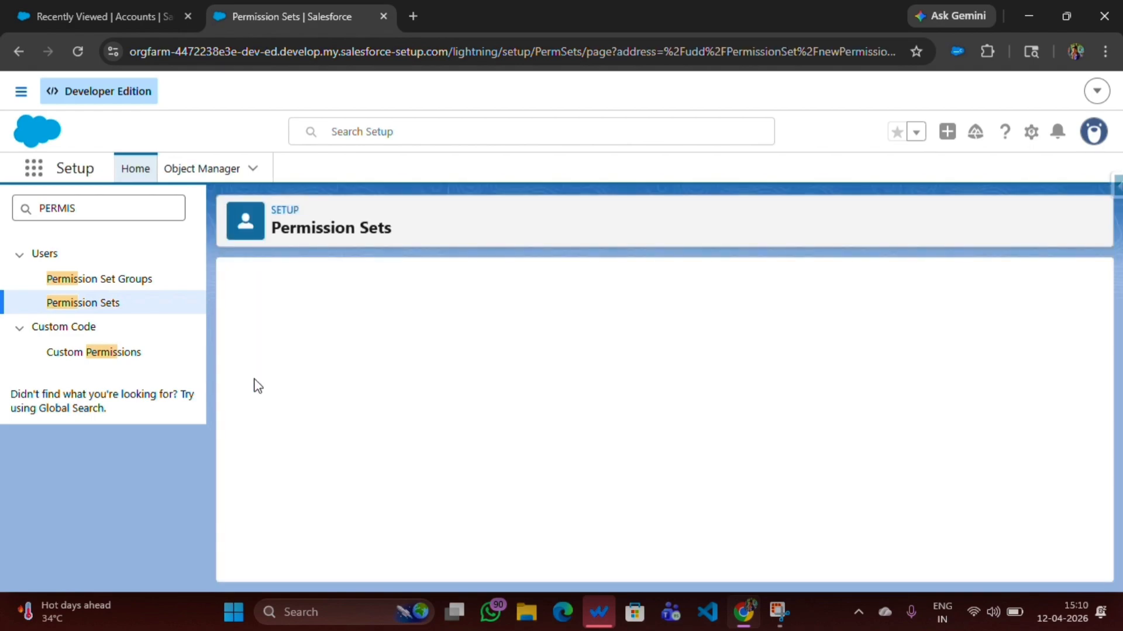
click(461, 404)
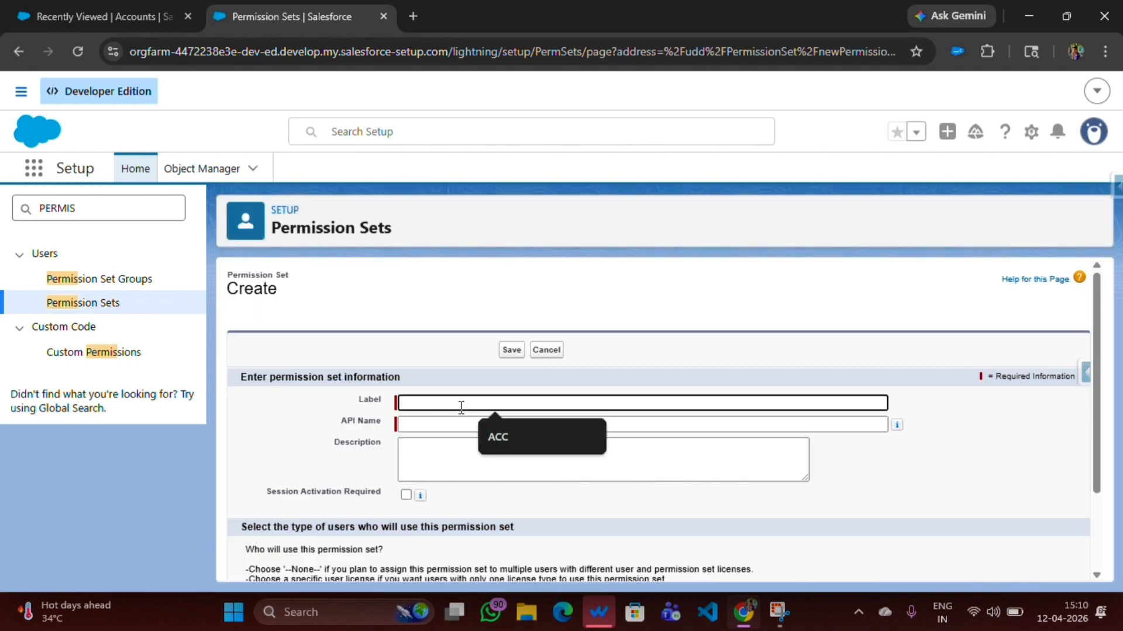
text(Additiona)
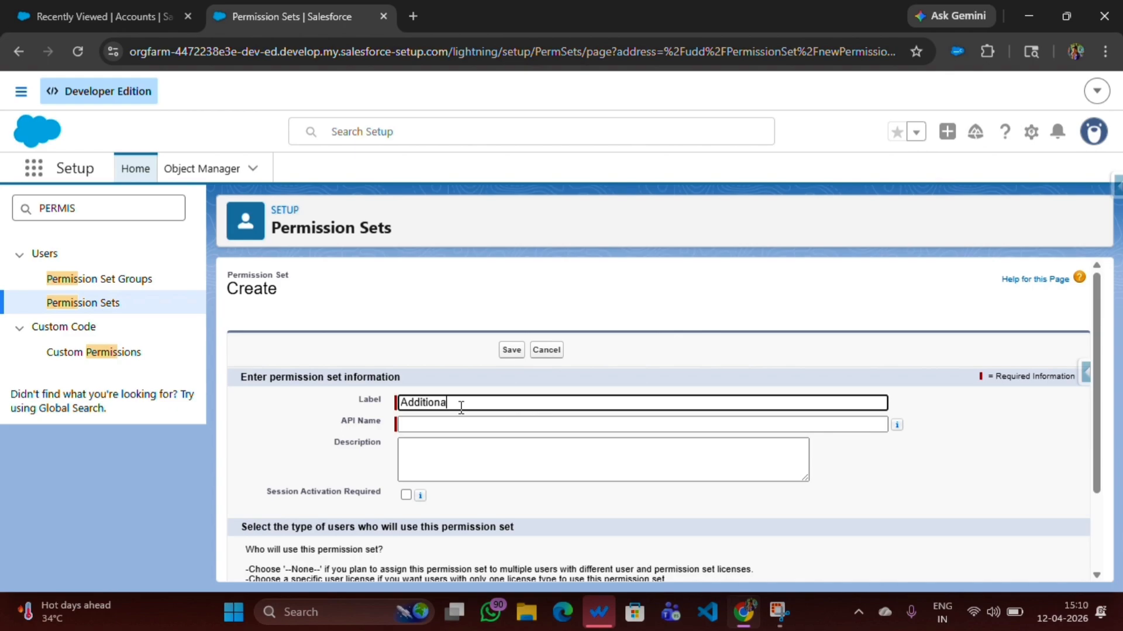
text(l P)
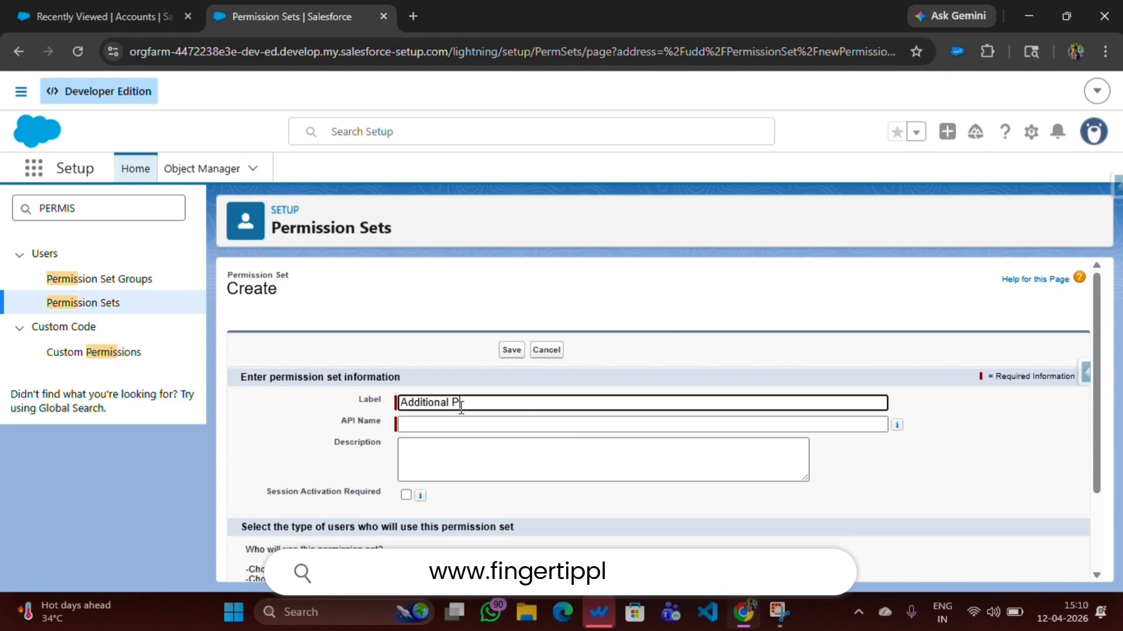
text(ermissions)
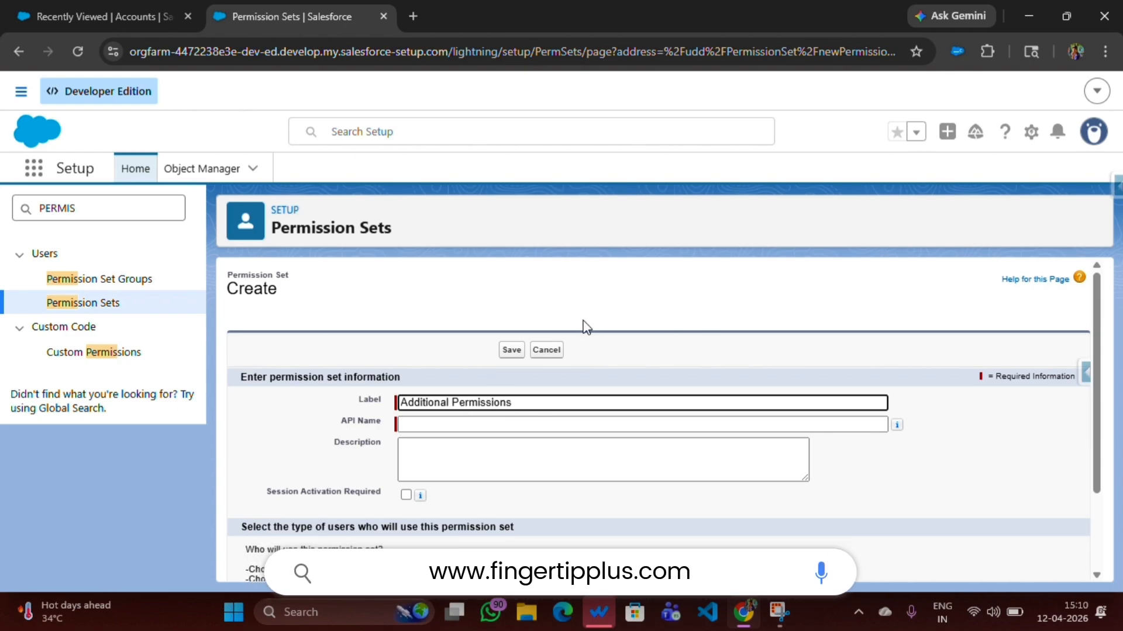
click(508, 462)
Enable Session Activation Required and save the new permission set
scroll(503, 468, down, 2)
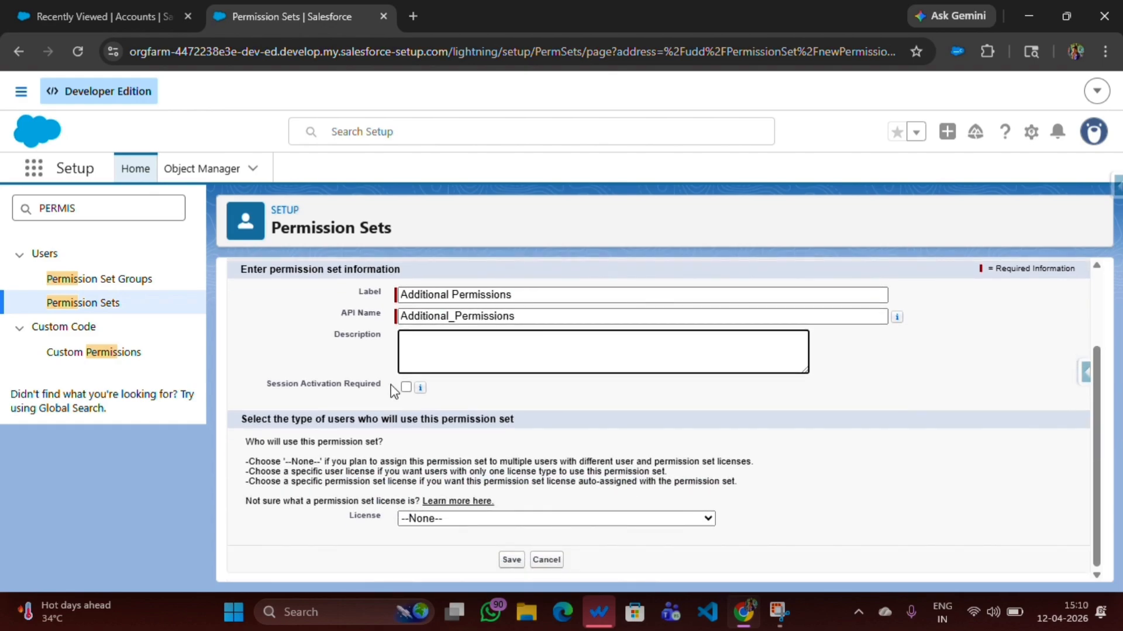
click(406, 387)
click(417, 519)
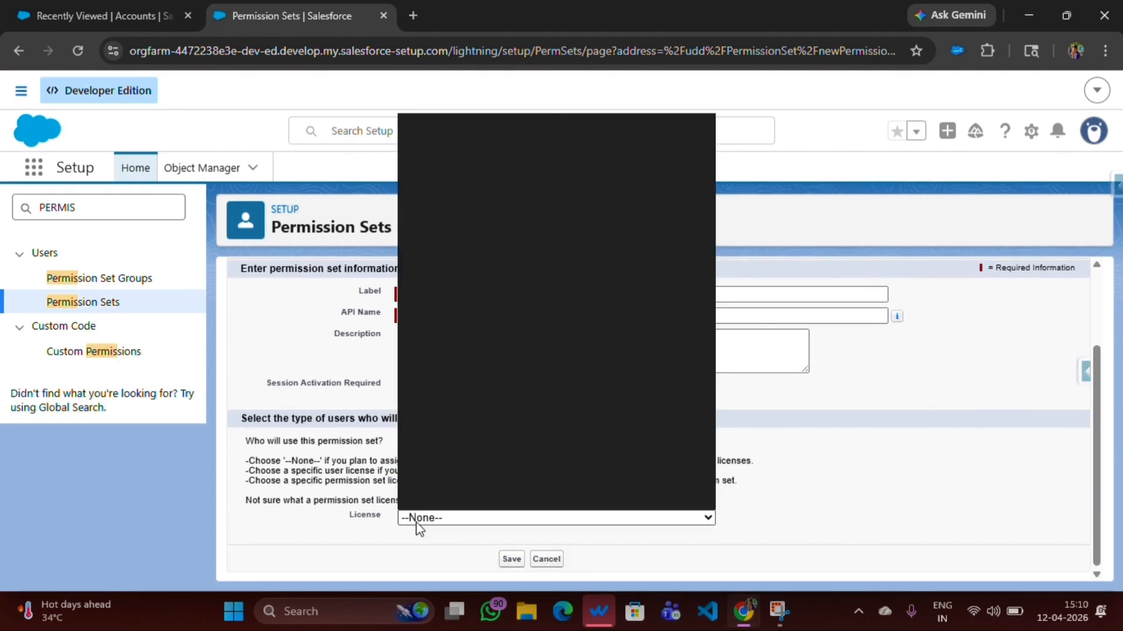
click(425, 519)
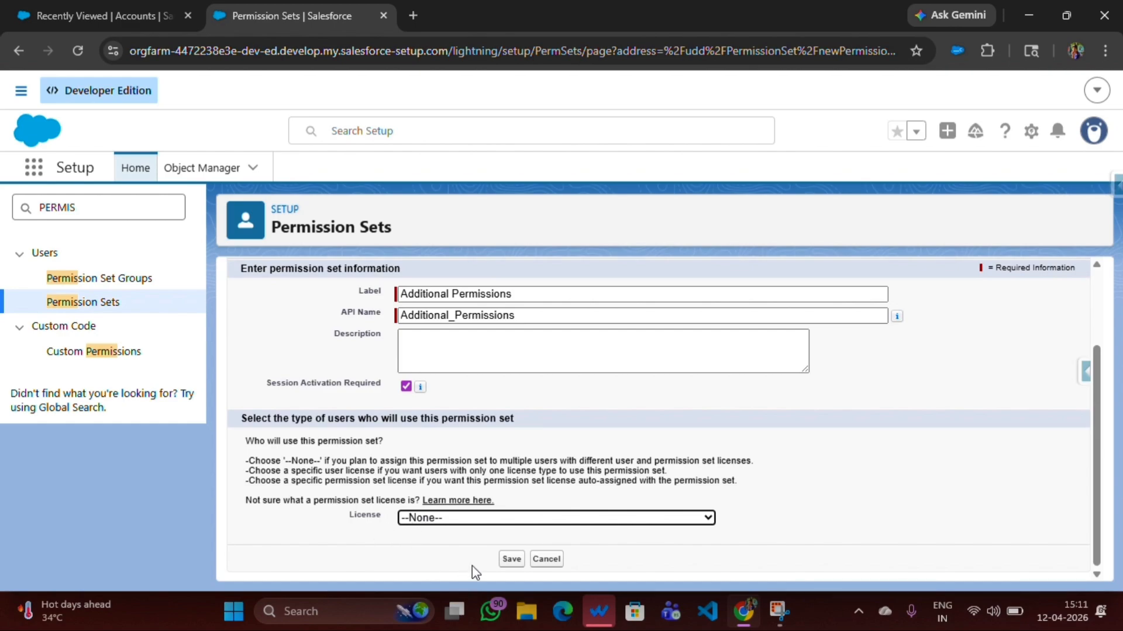
click(511, 561)
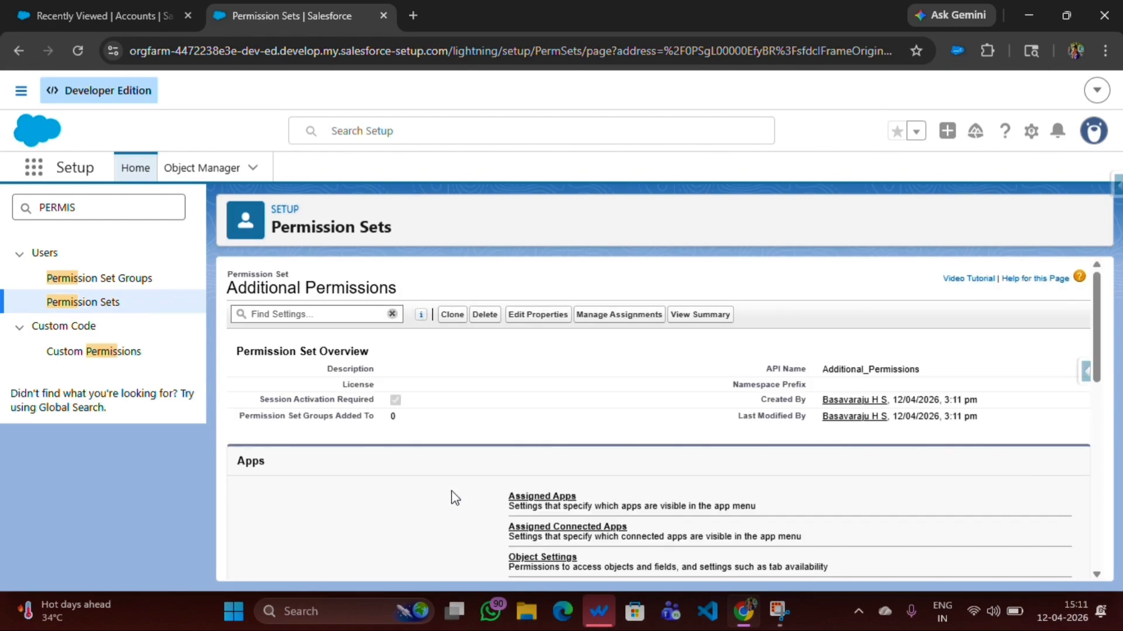
Open the permission set's Object Settings
scroll(462, 451, down, 1)
scroll(462, 450, up, 1)
scroll(514, 412, down, 2)
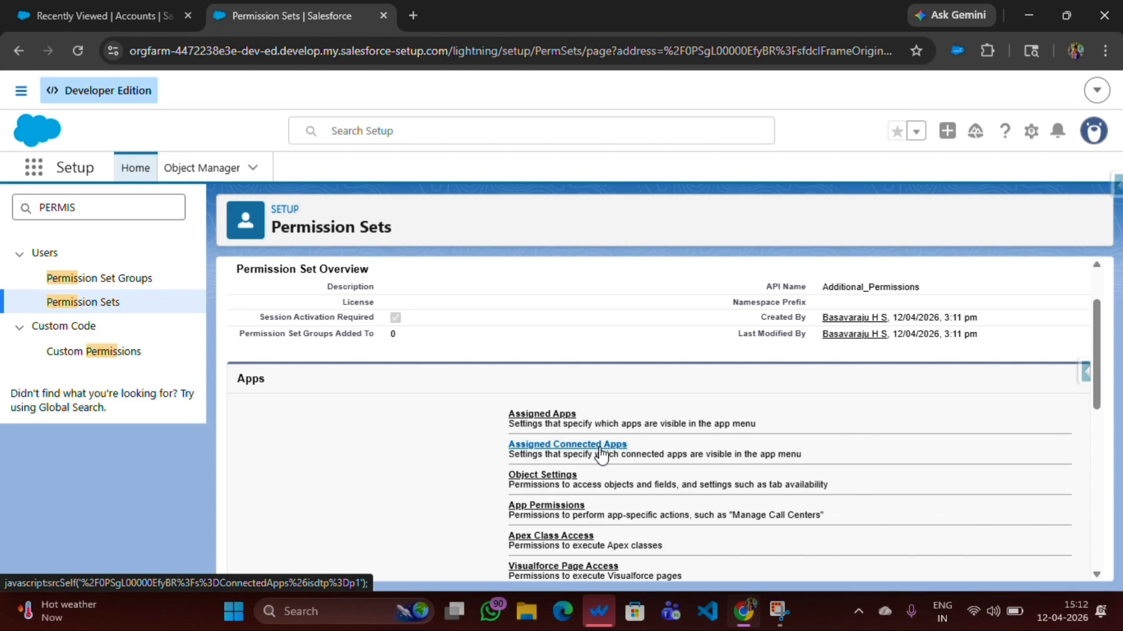
scroll(601, 455, down, 2)
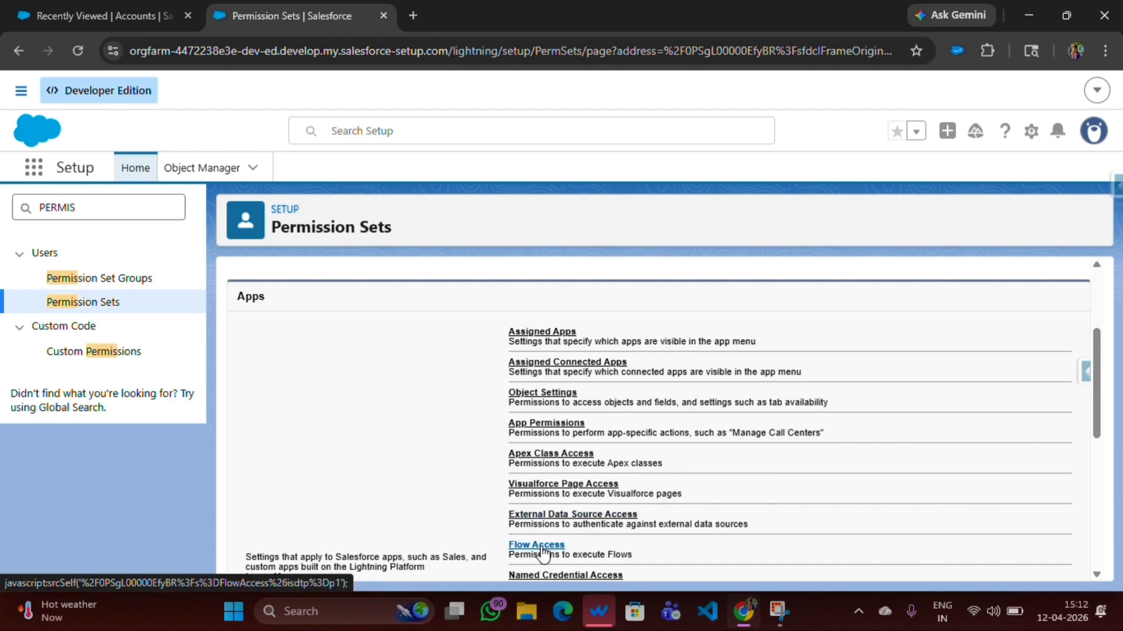
scroll(543, 552, down, 3)
scroll(532, 515, up, 3)
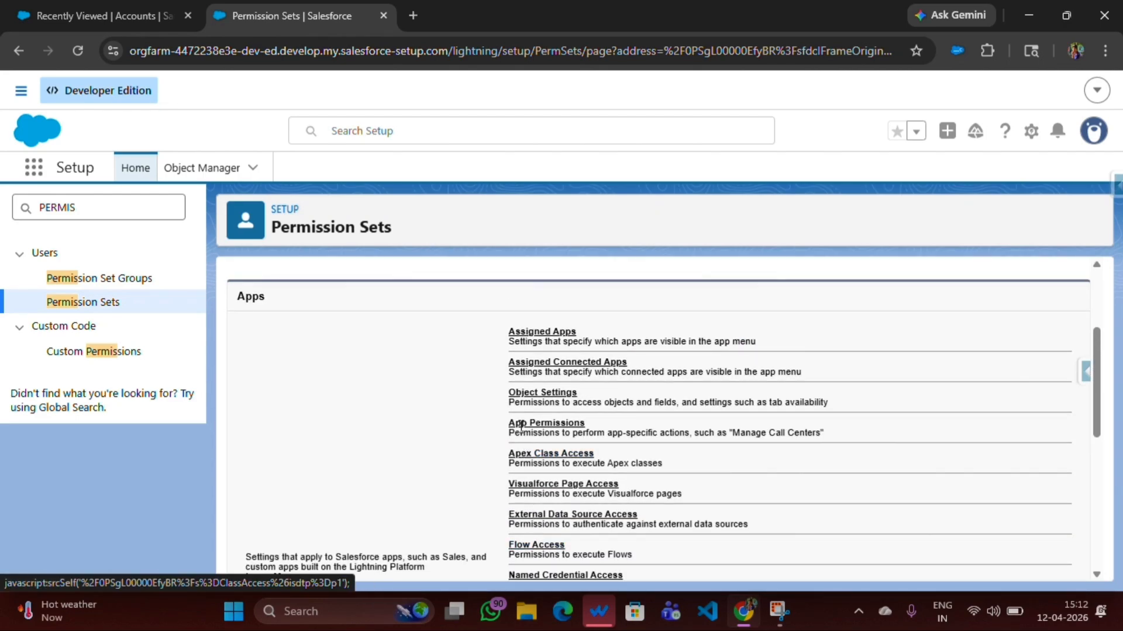
click(531, 395)
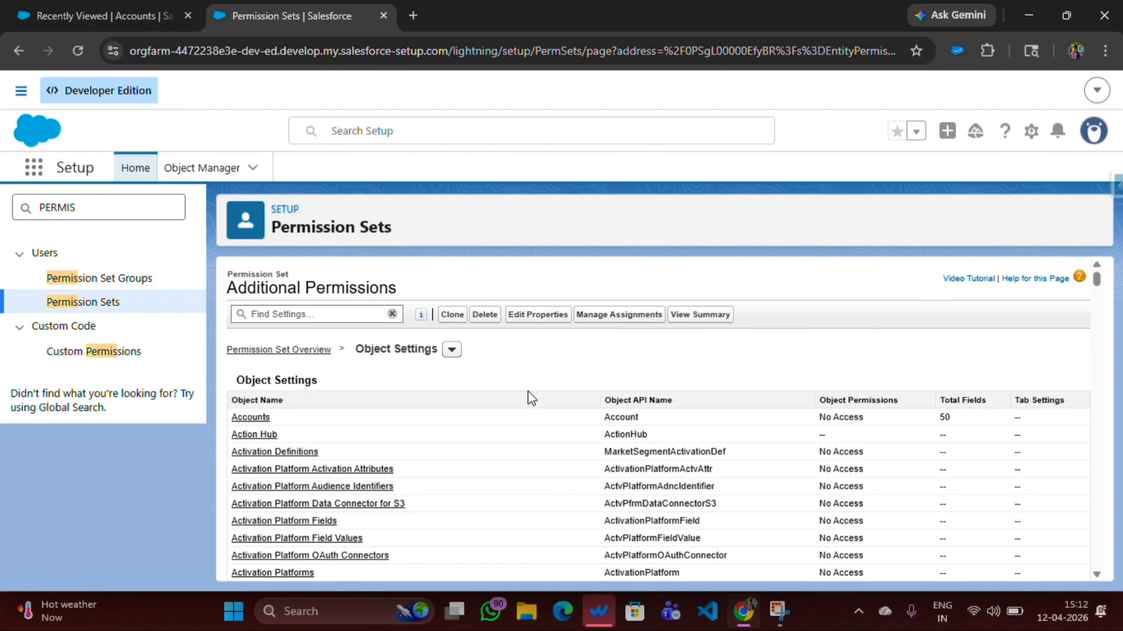
Open the Accounts object settings and switch them into edit mode
scroll(337, 401, down, 10)
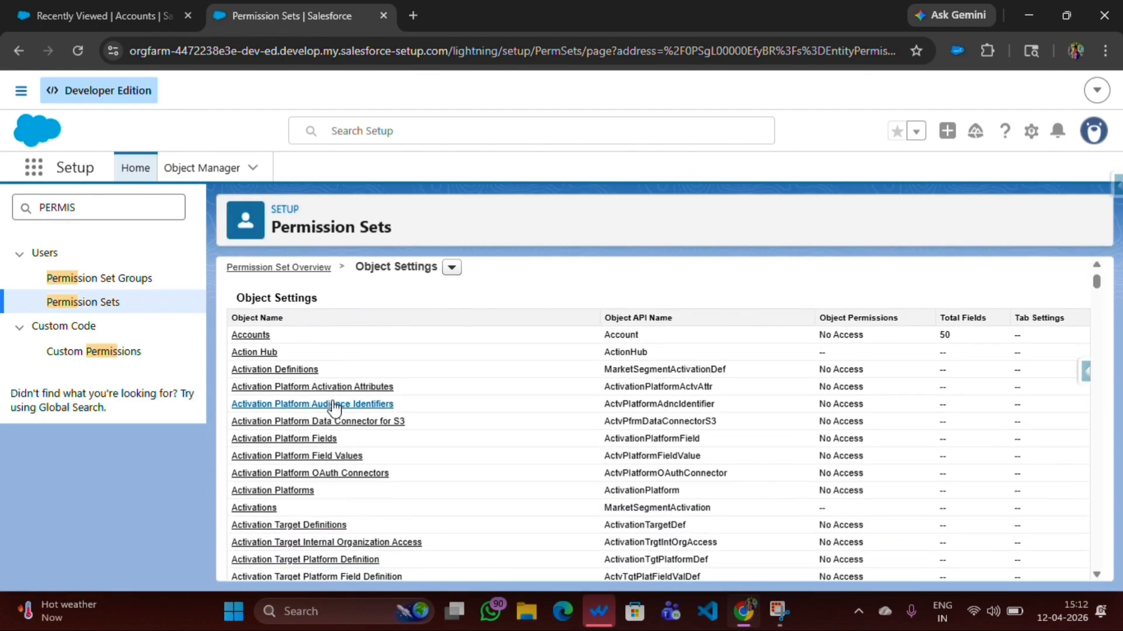
scroll(332, 434, down, 10)
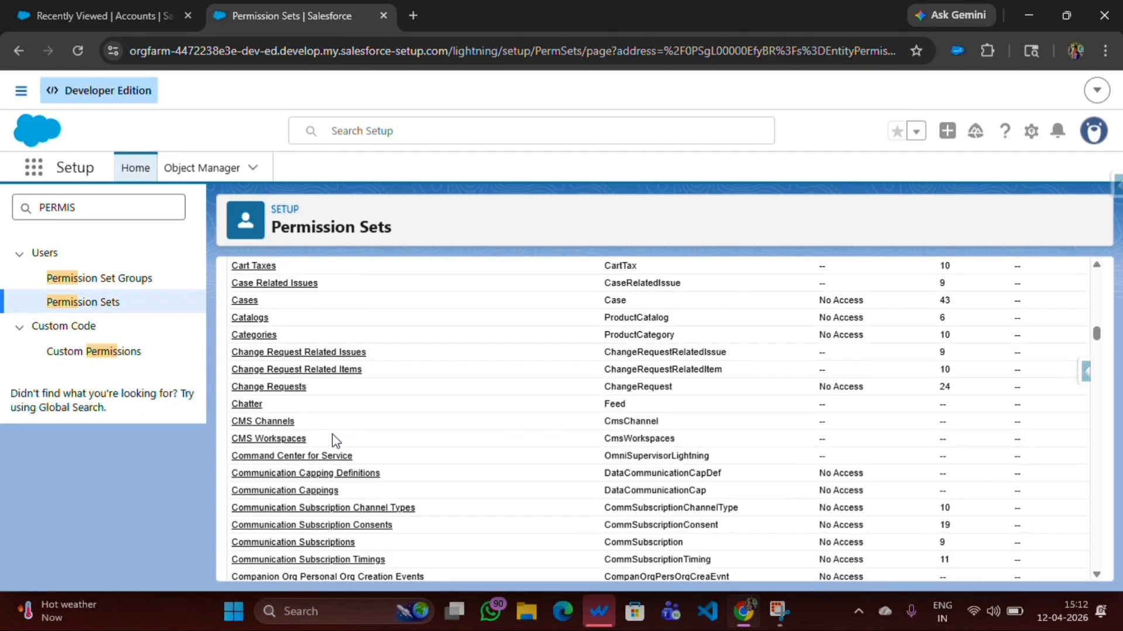
scroll(293, 433, up, 20)
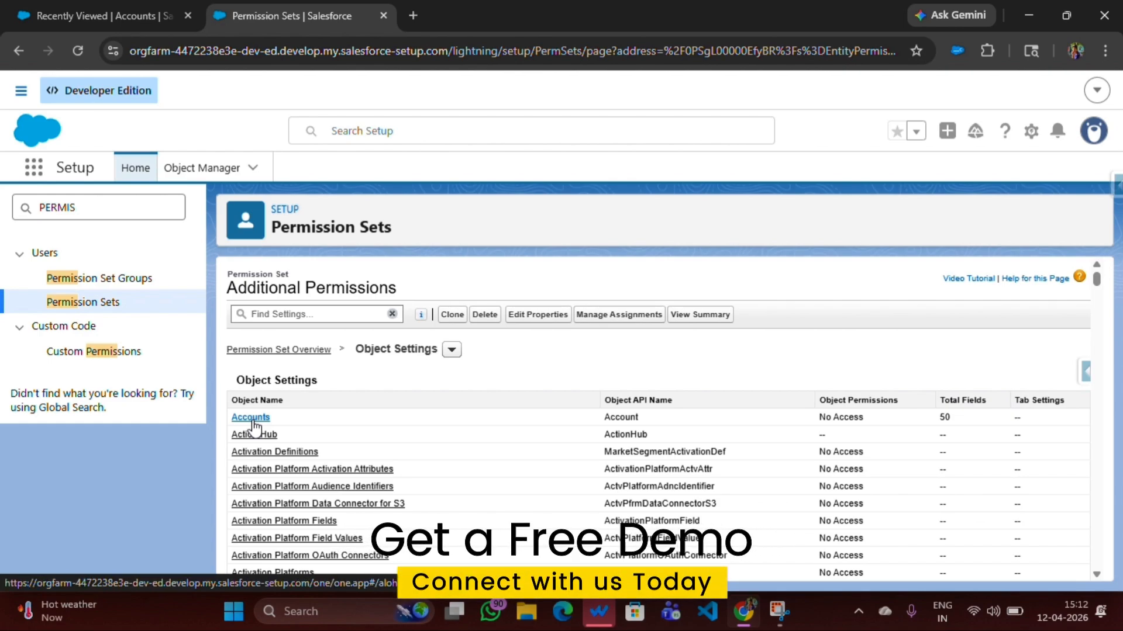
click(251, 418)
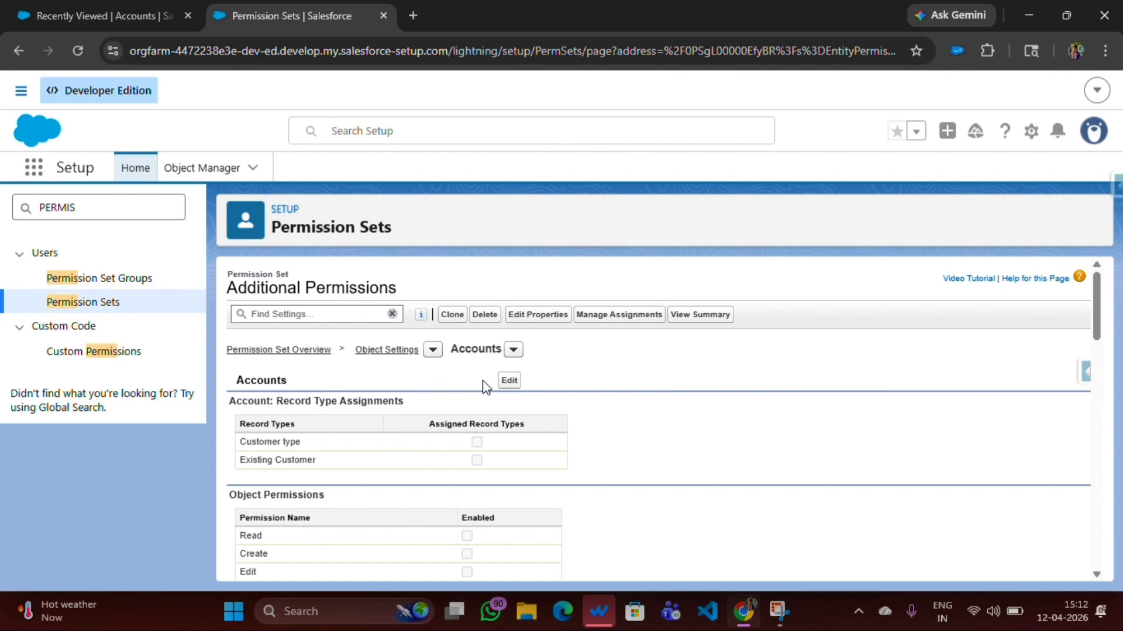
click(509, 383)
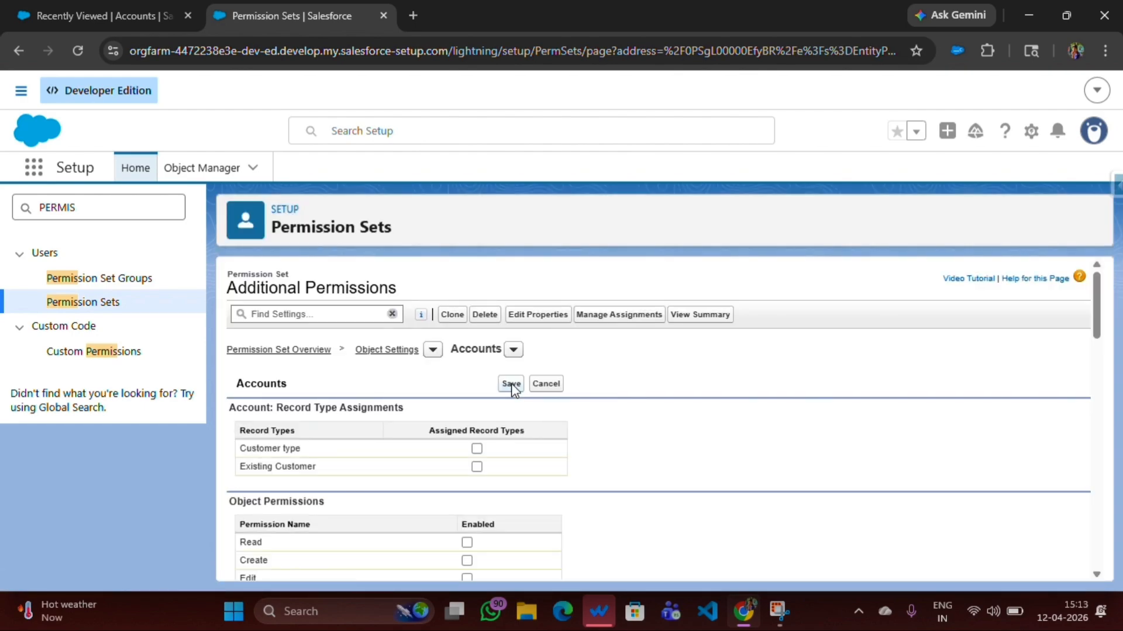
Assign the Customer type and Existing Customer record types for Accounts
scroll(446, 382, down, 2)
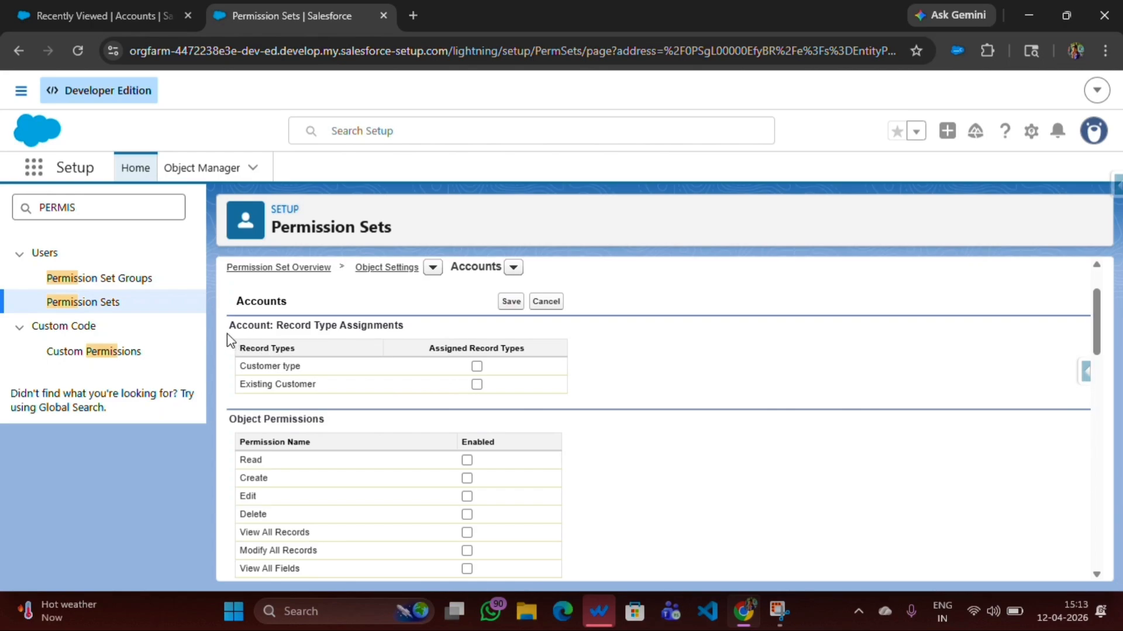
drag(227, 334, 448, 323)
click(448, 322)
click(477, 367)
click(476, 385)
scroll(476, 388, down, 4)
scroll(351, 363, up, 2)
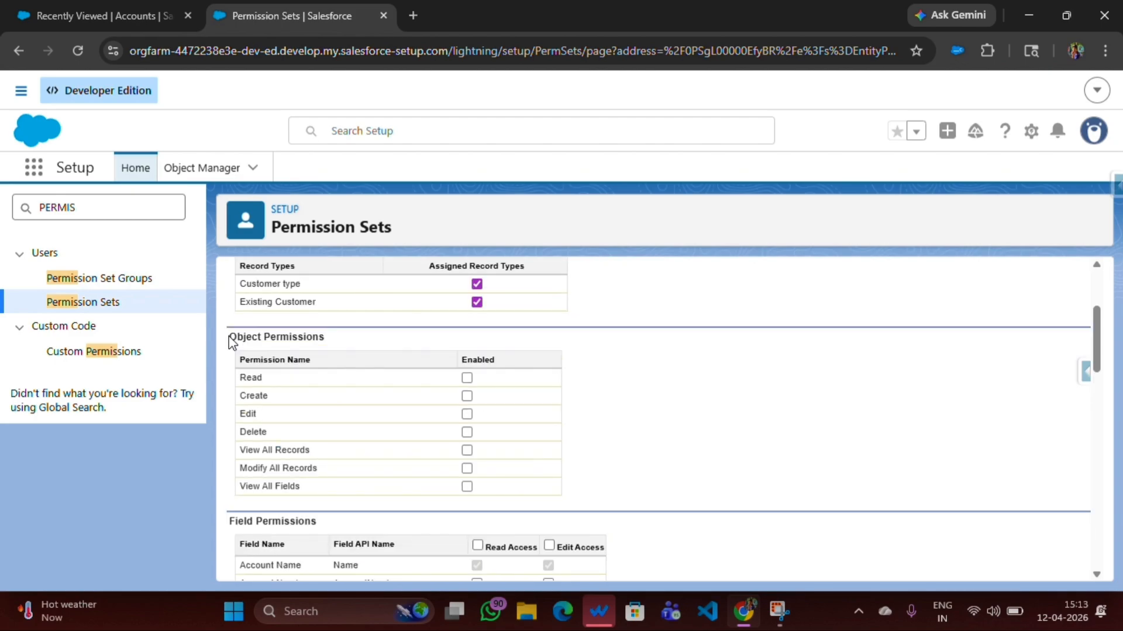
Enable the Read, Create and Edit object permissions for Accounts
drag(235, 335, 326, 349)
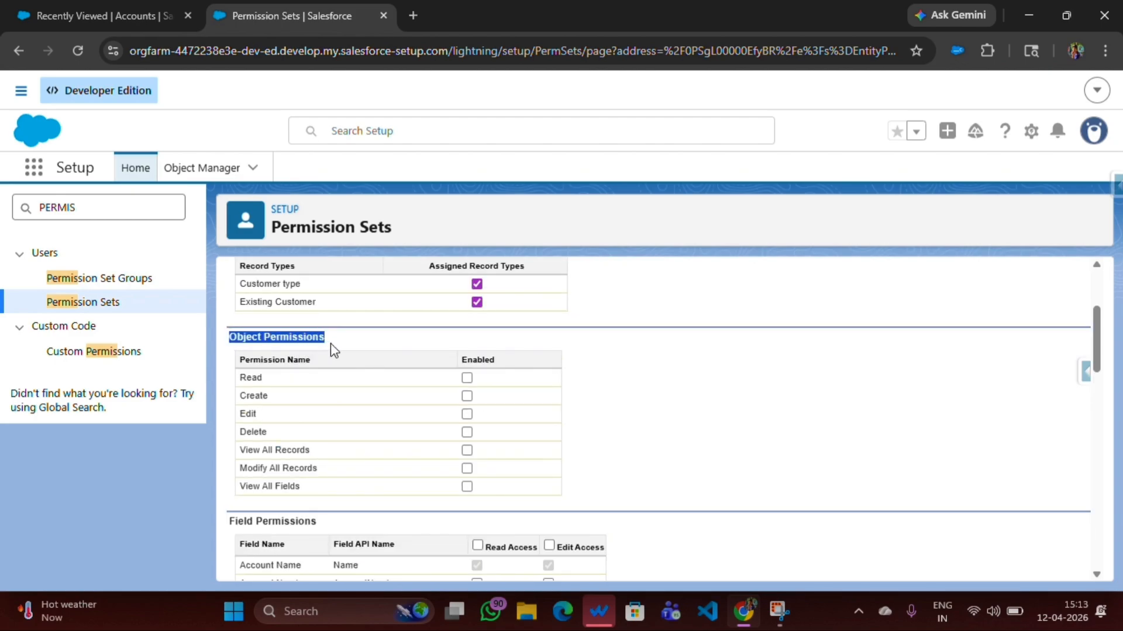
click(340, 338)
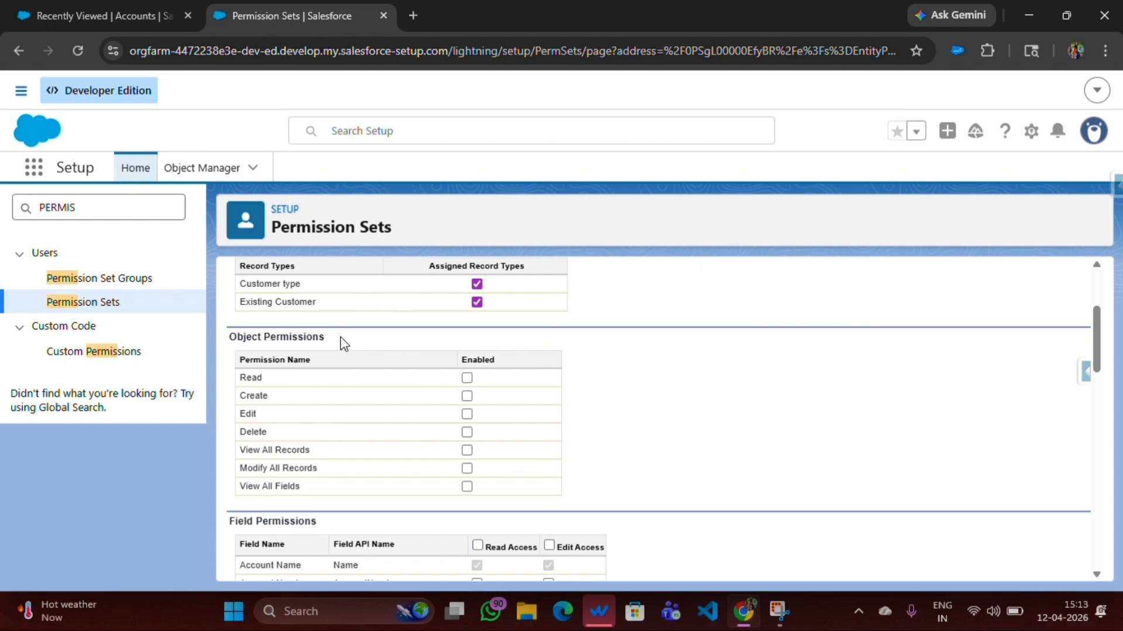
click(467, 378)
click(467, 396)
click(467, 414)
Grant Read Access and Edit Access on all Account fields and save the Accounts settings
scroll(364, 418, down, 4)
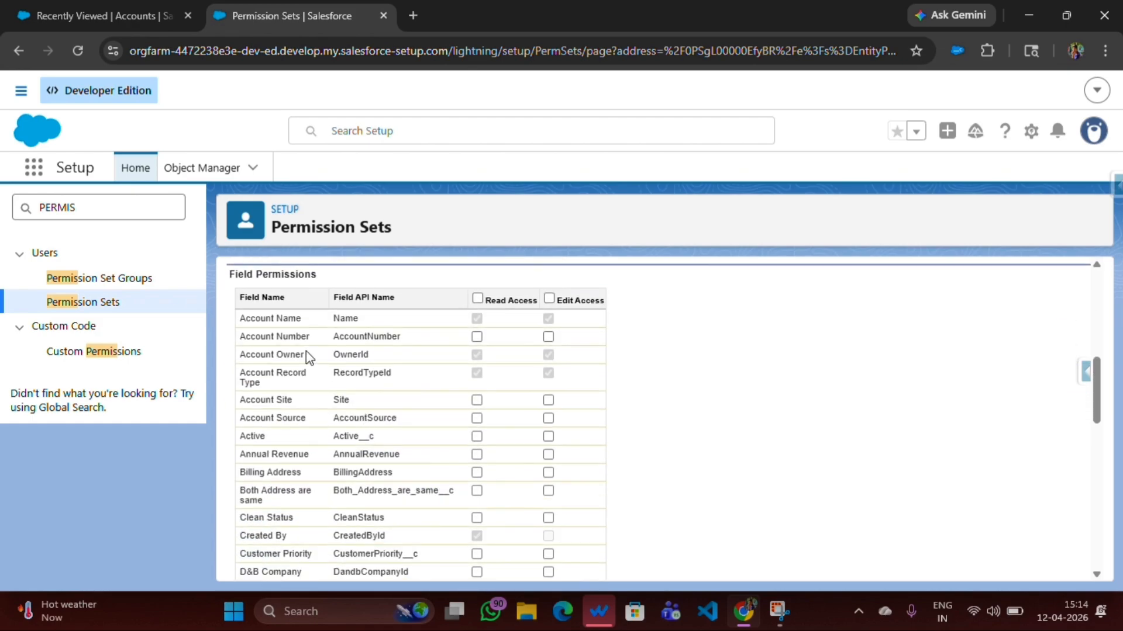
click(478, 298)
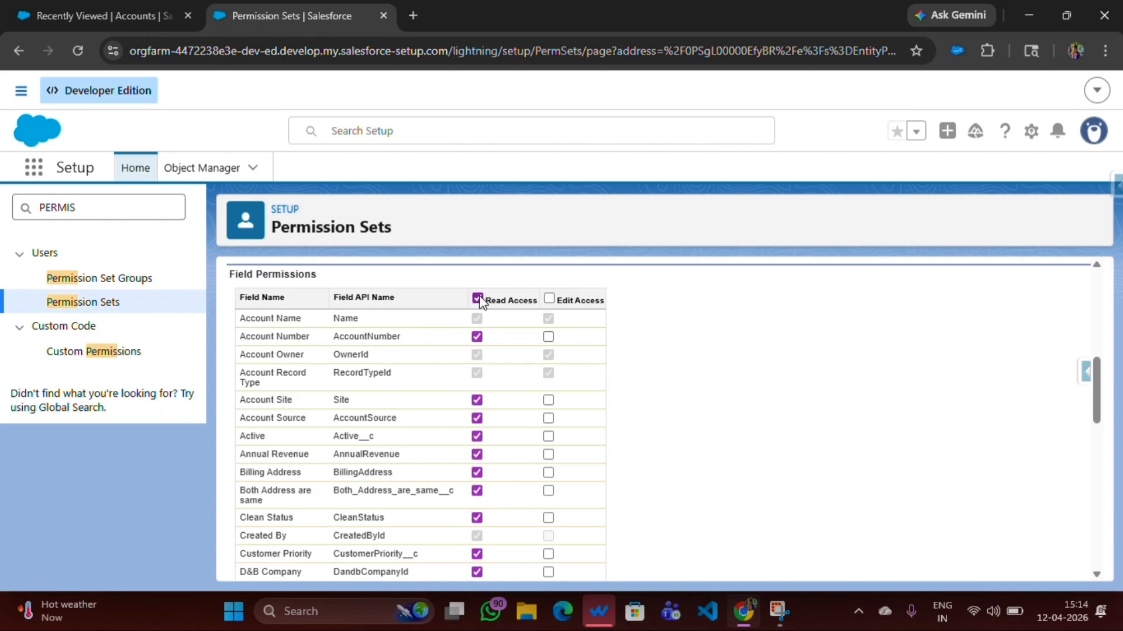
click(548, 299)
scroll(549, 351, down, 10)
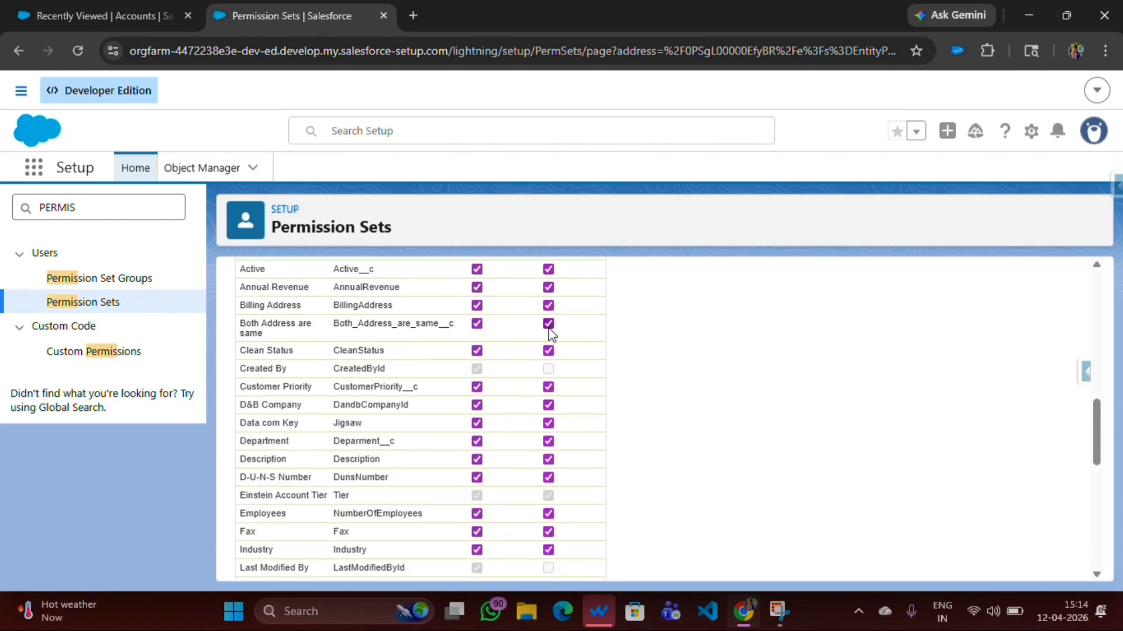
scroll(549, 391, down, 3)
scroll(573, 501, up, 12)
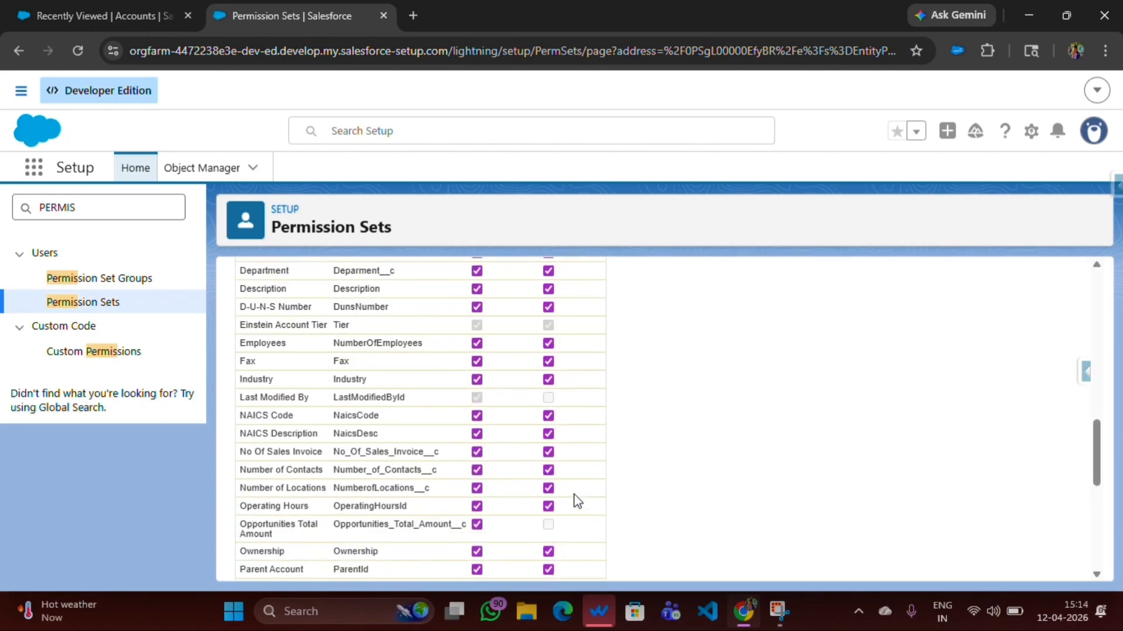
scroll(574, 500, up, 3)
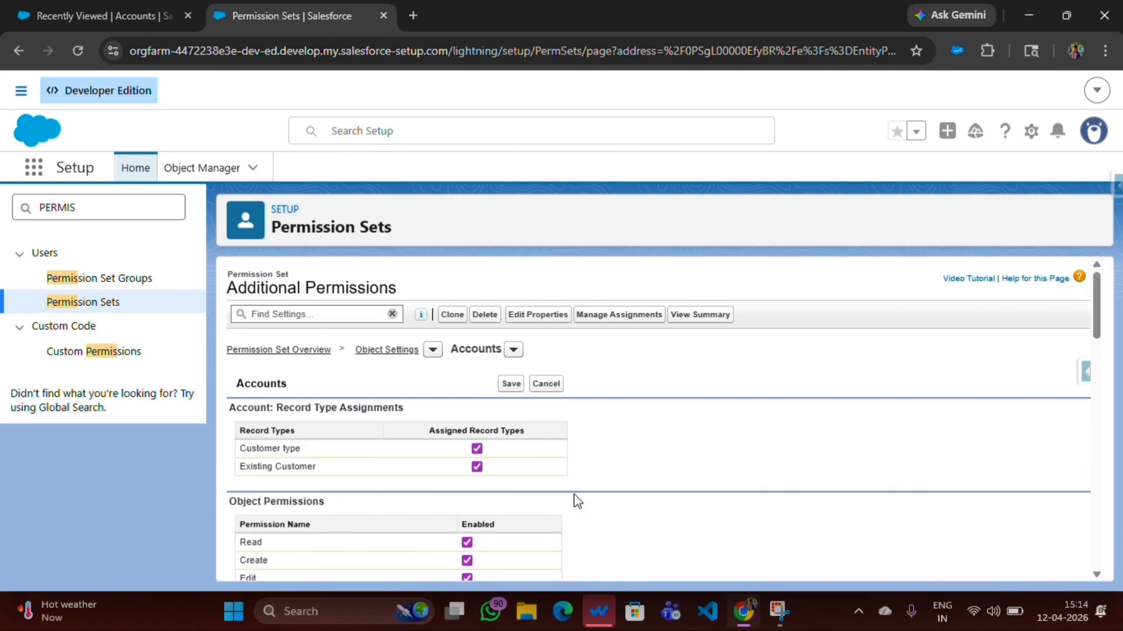
click(511, 384)
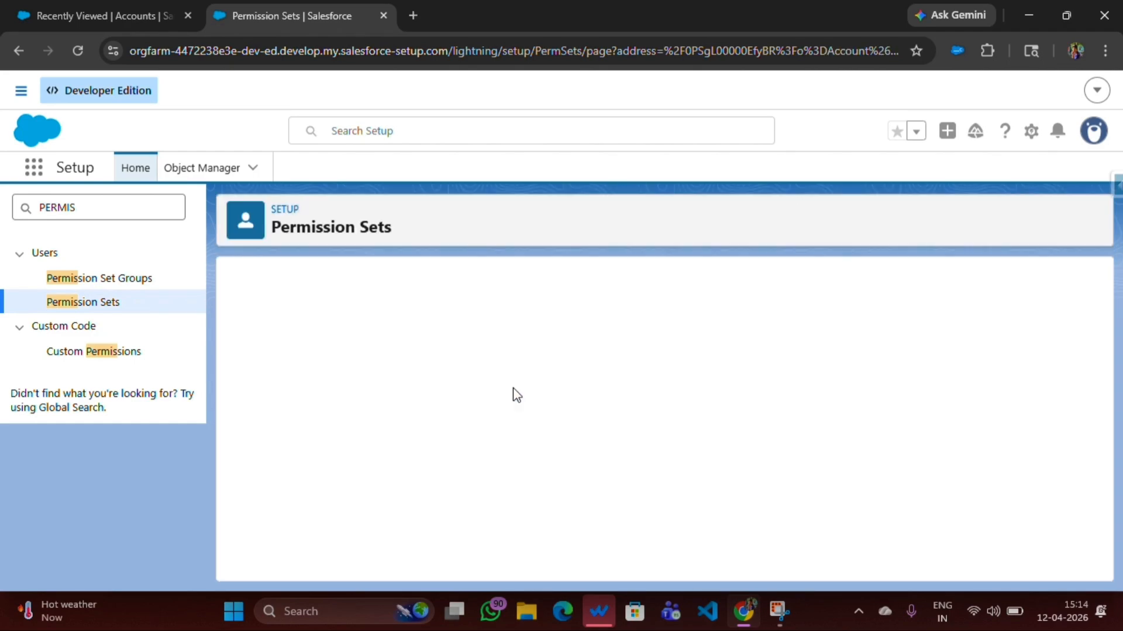